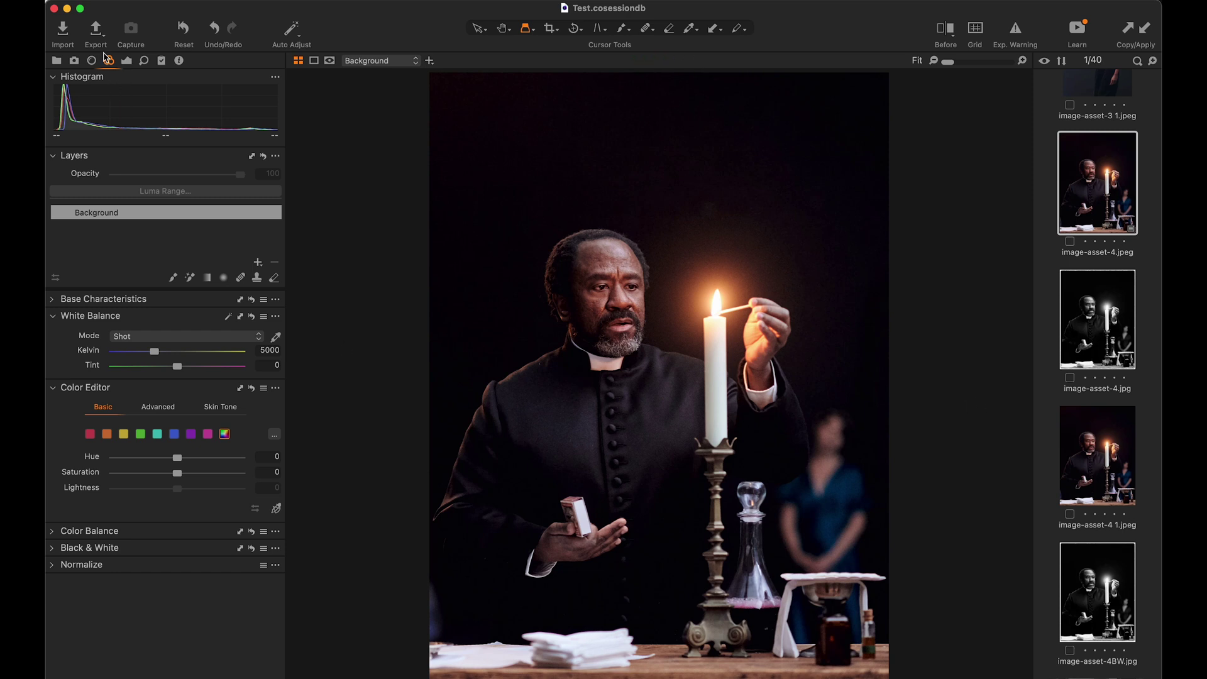
- Set the exposure of the color candle portrait to -0.31 and its shadows to 12
left_click(57, 60)
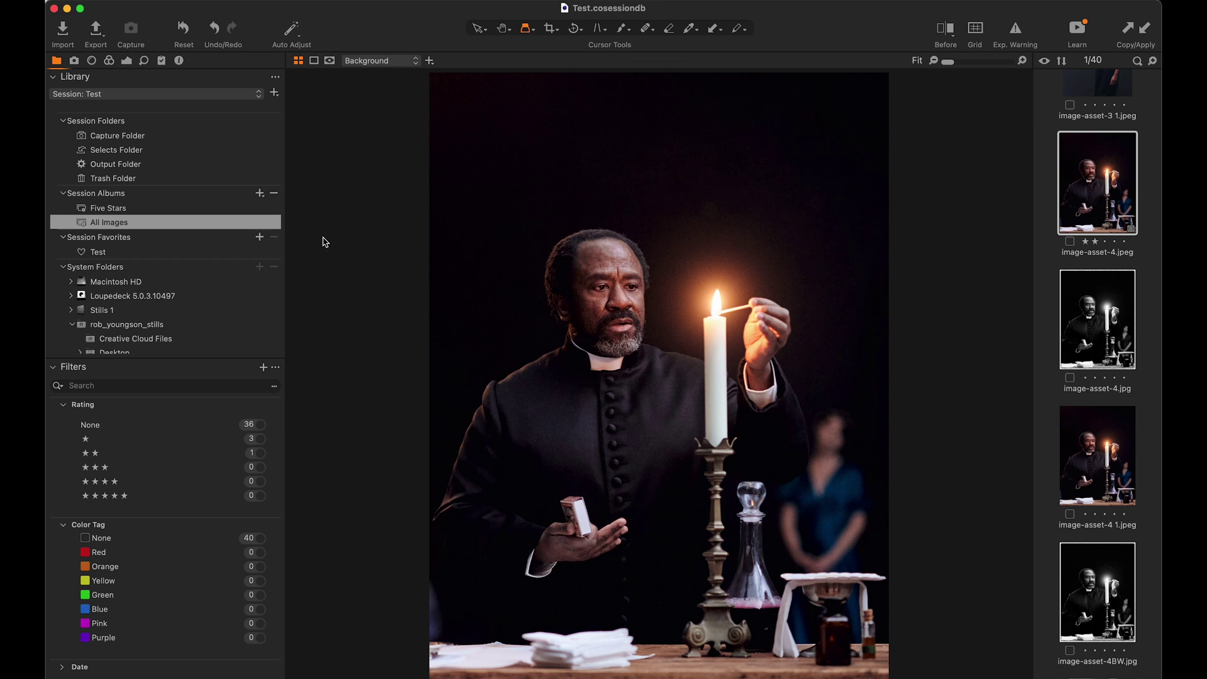
left_click(127, 60)
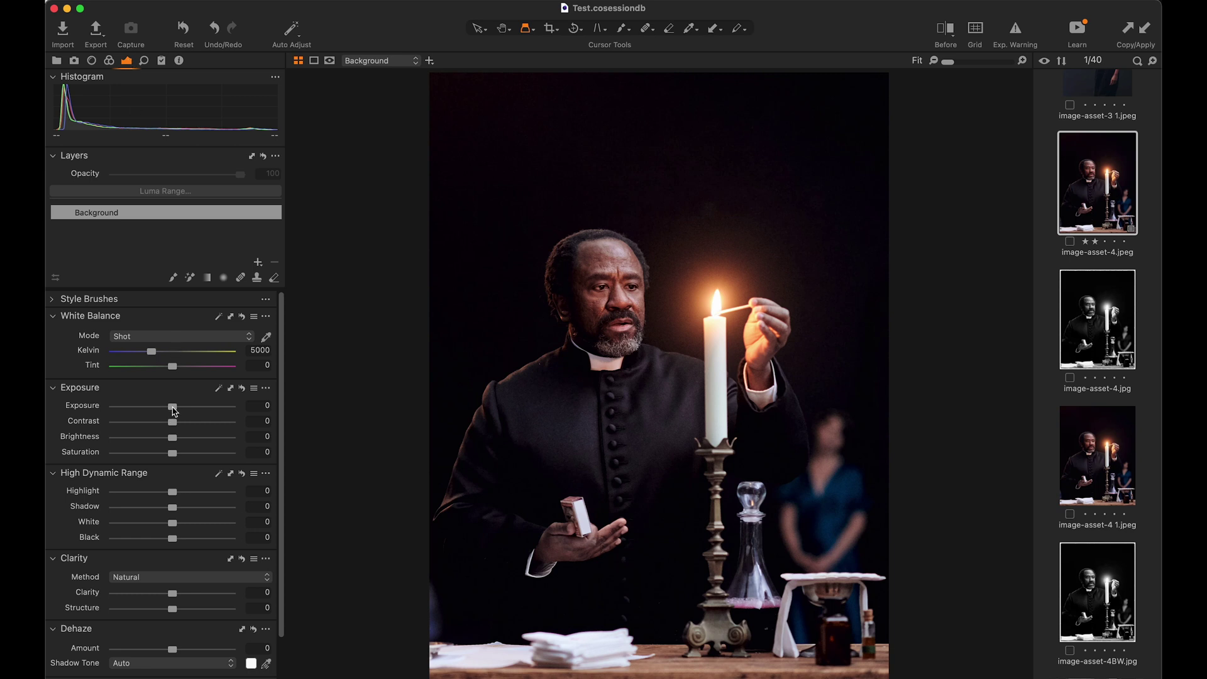
left_click_drag(174, 409, 169, 409)
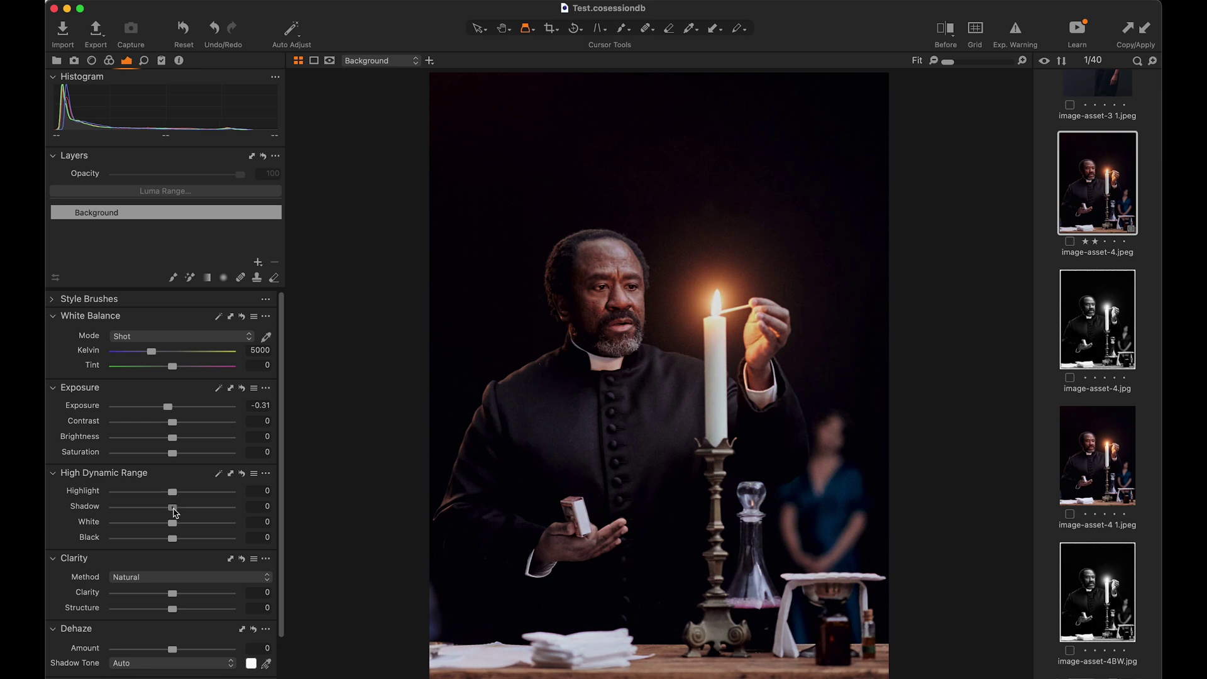
left_click_drag(175, 512, 180, 512)
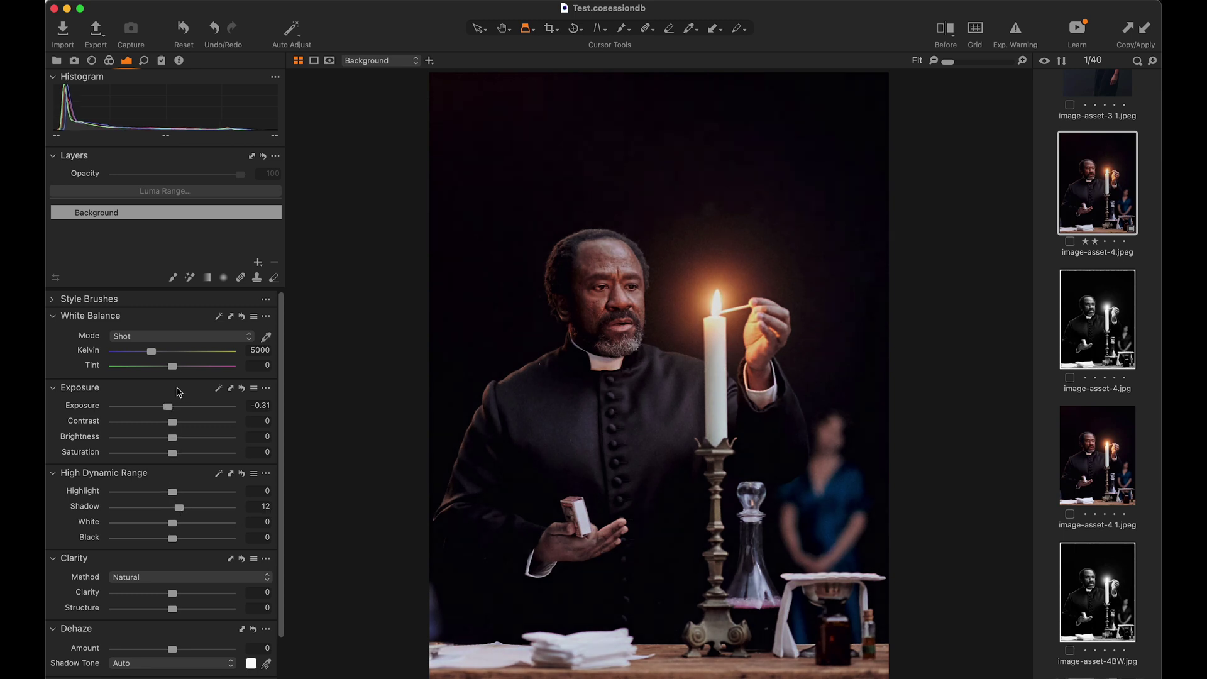
- Set the portrait's white balance to 4955 Kelvin with a tint of 1.5
left_click_drag(152, 357, 150, 357)
left_click(109, 61)
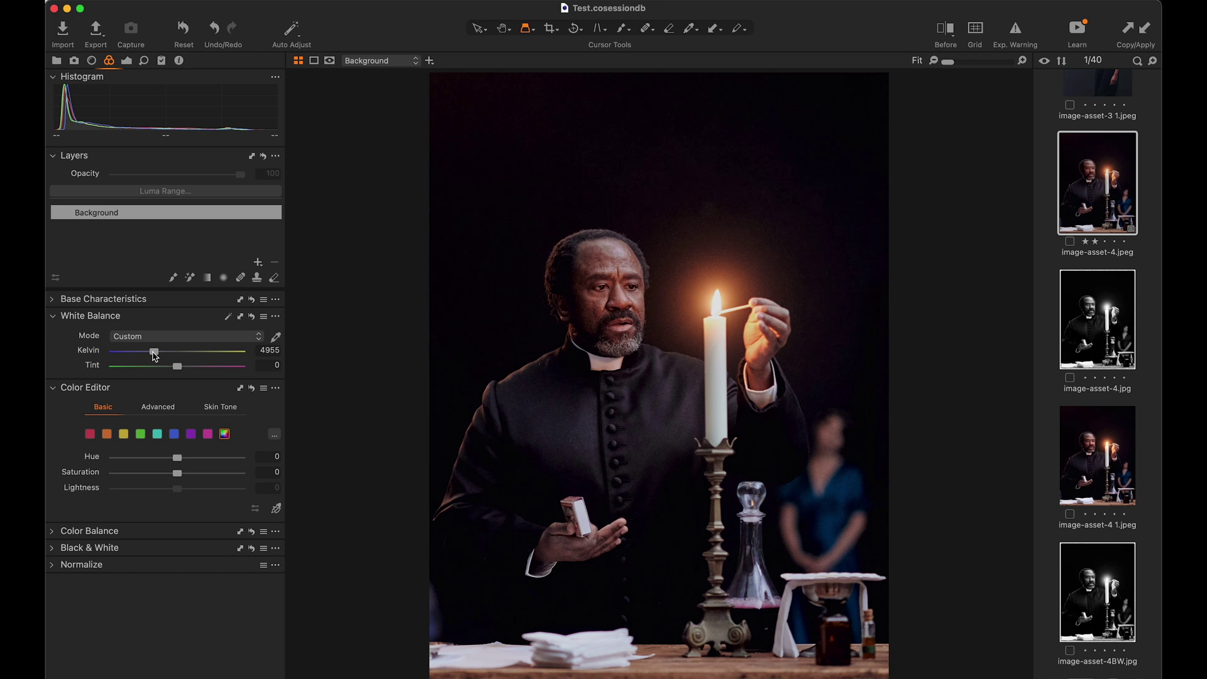
left_click_drag(178, 371, 182, 373)
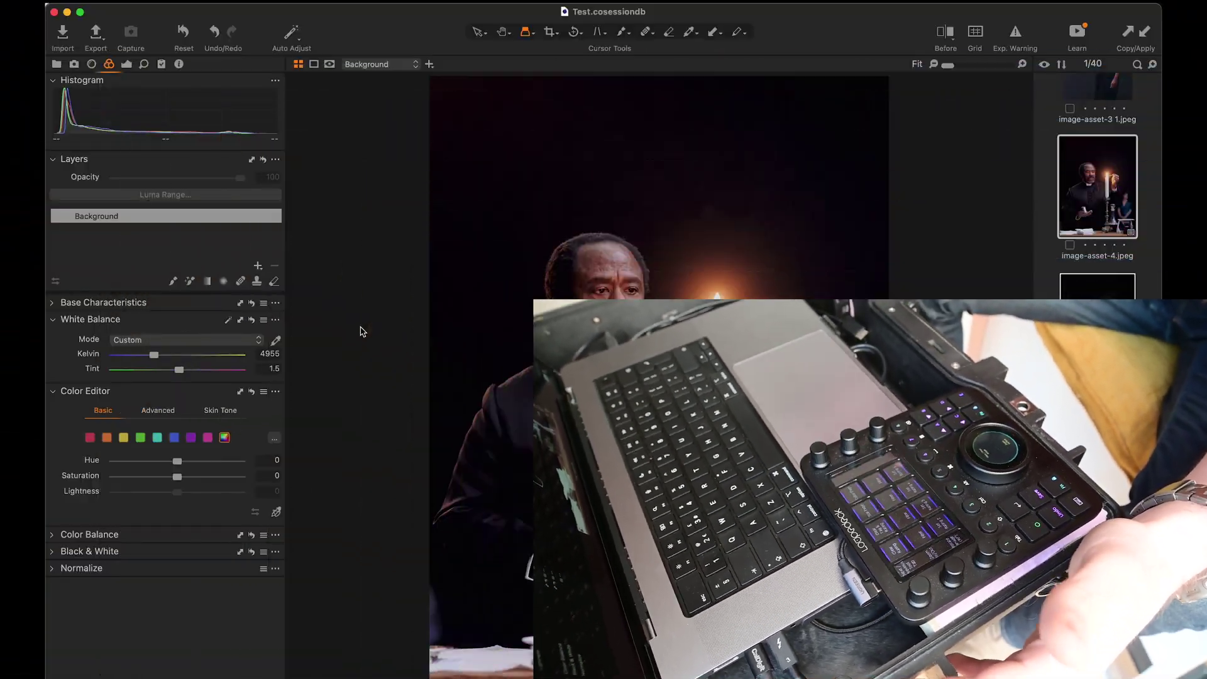
- Rate the portrait two stars and set its exposure to -0.19
key("2")
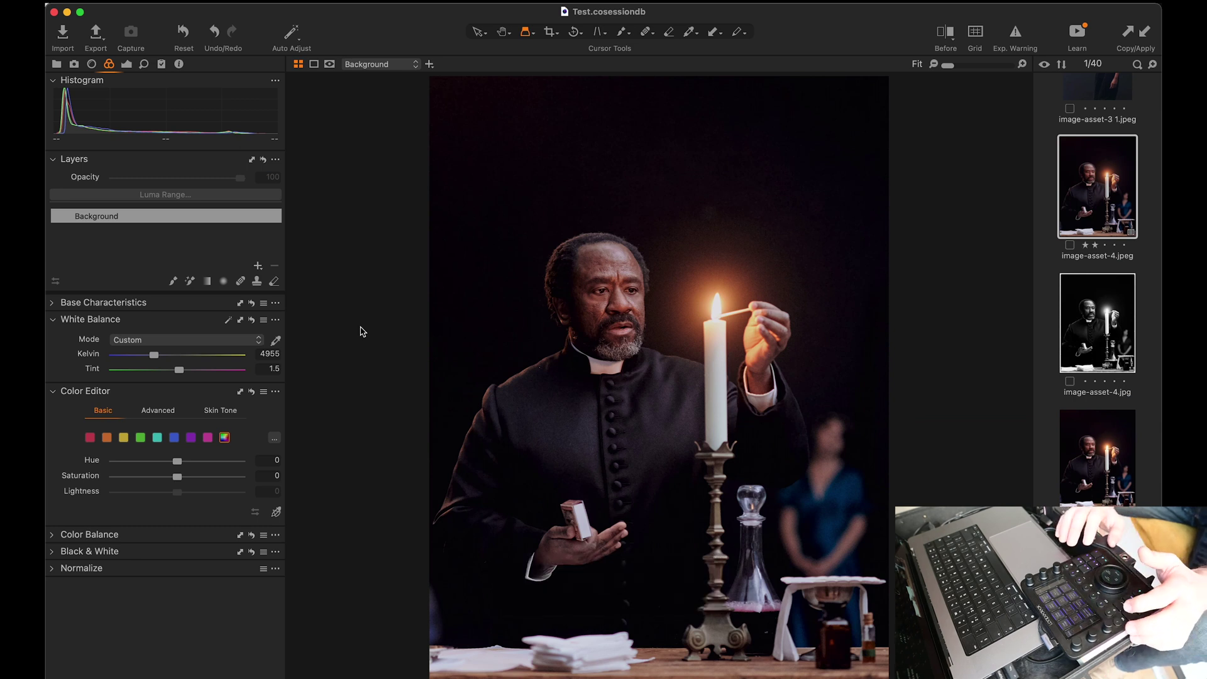
key("q")
key("q+Up")
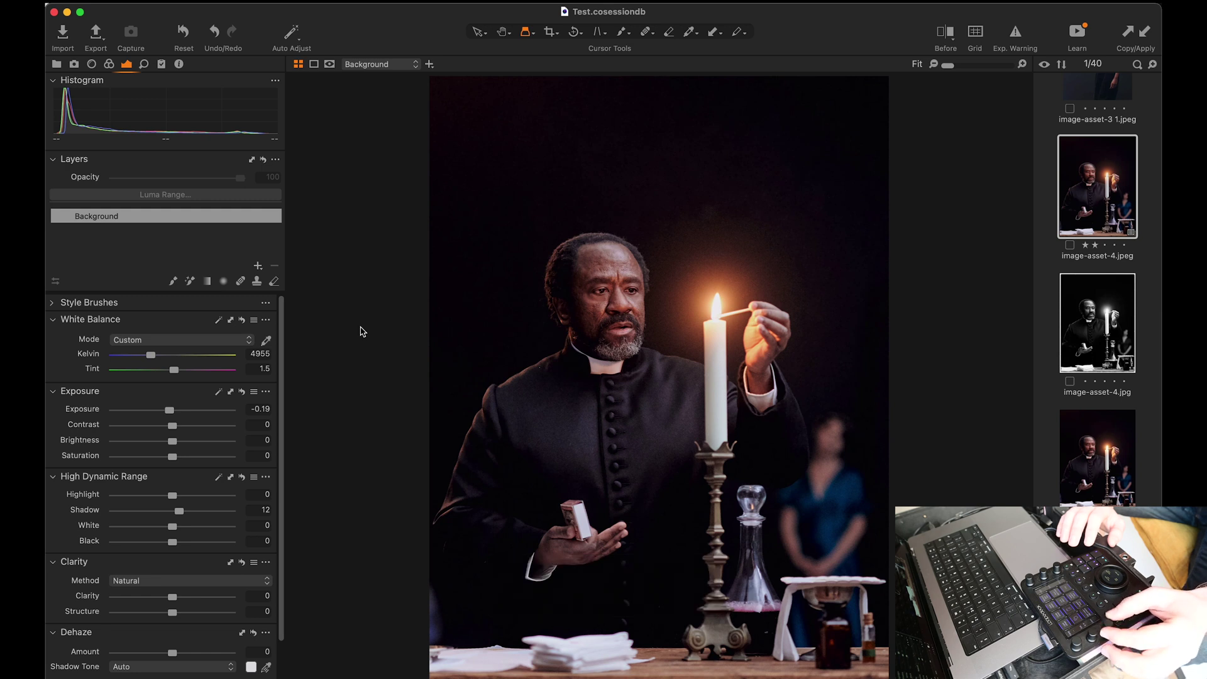
- Set the portrait's contrast to 6, white balance to 4155 Kelvin and shadows to 30
key("w+Up")
key("1+Down")
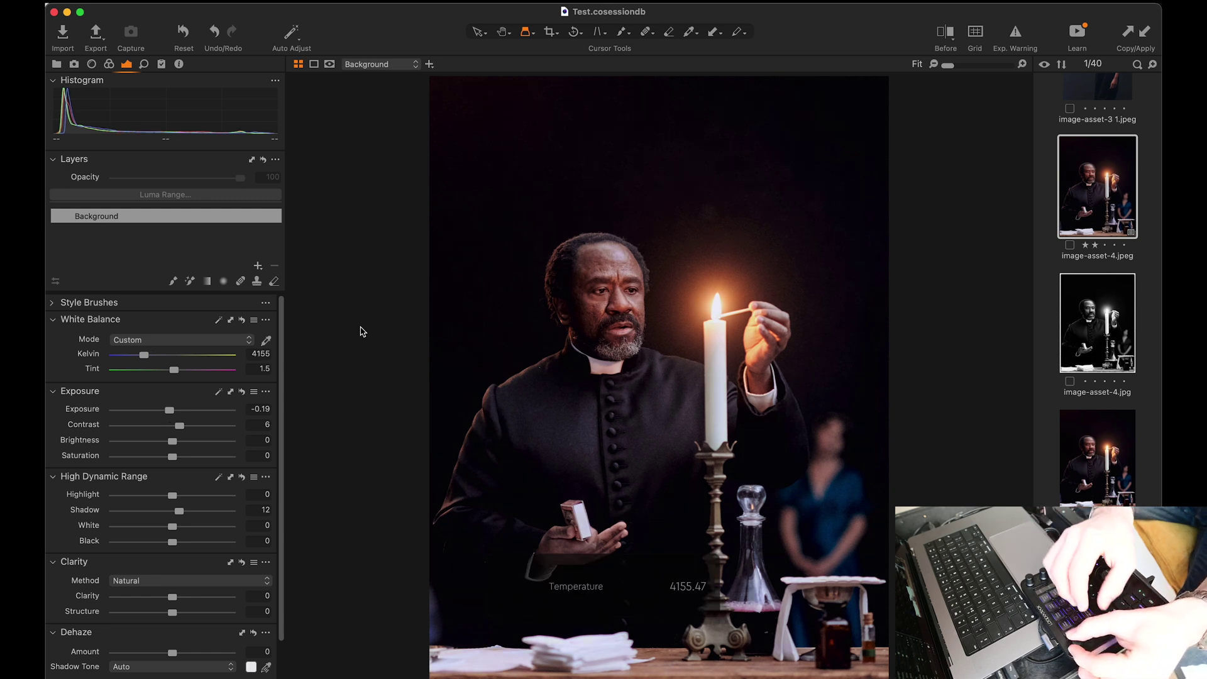
key("s+Up")
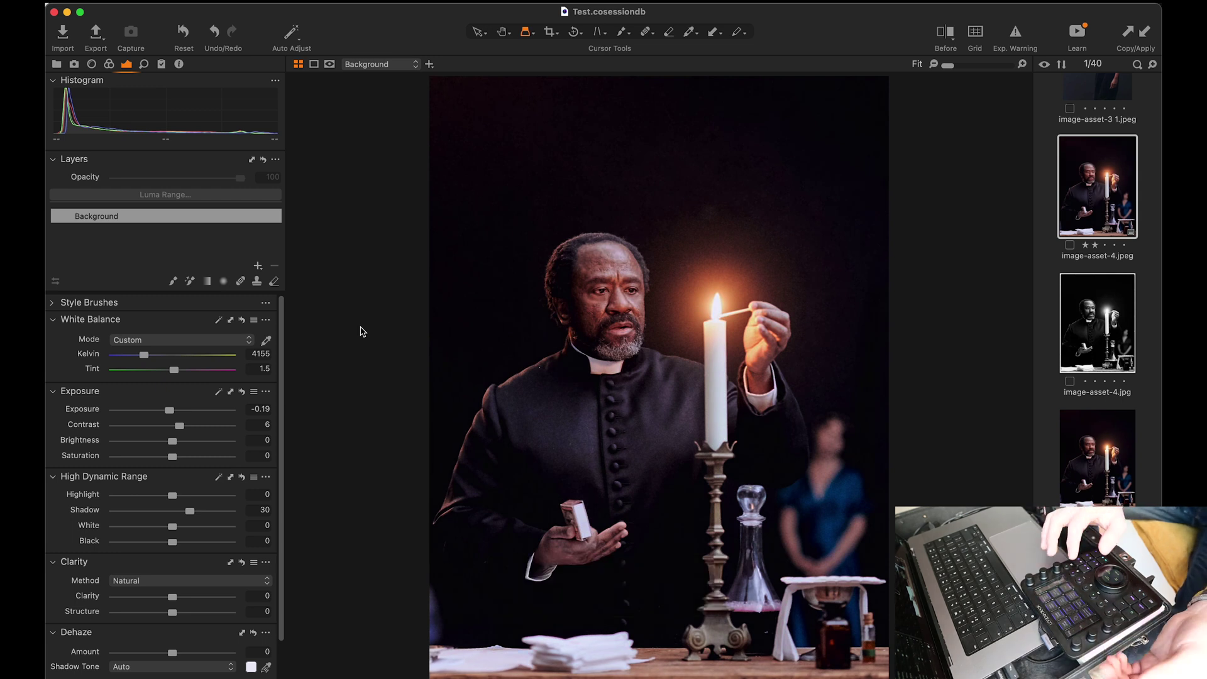
- Crop the edges of the portrait in slightly, then switch to the Pan tool
key("c")
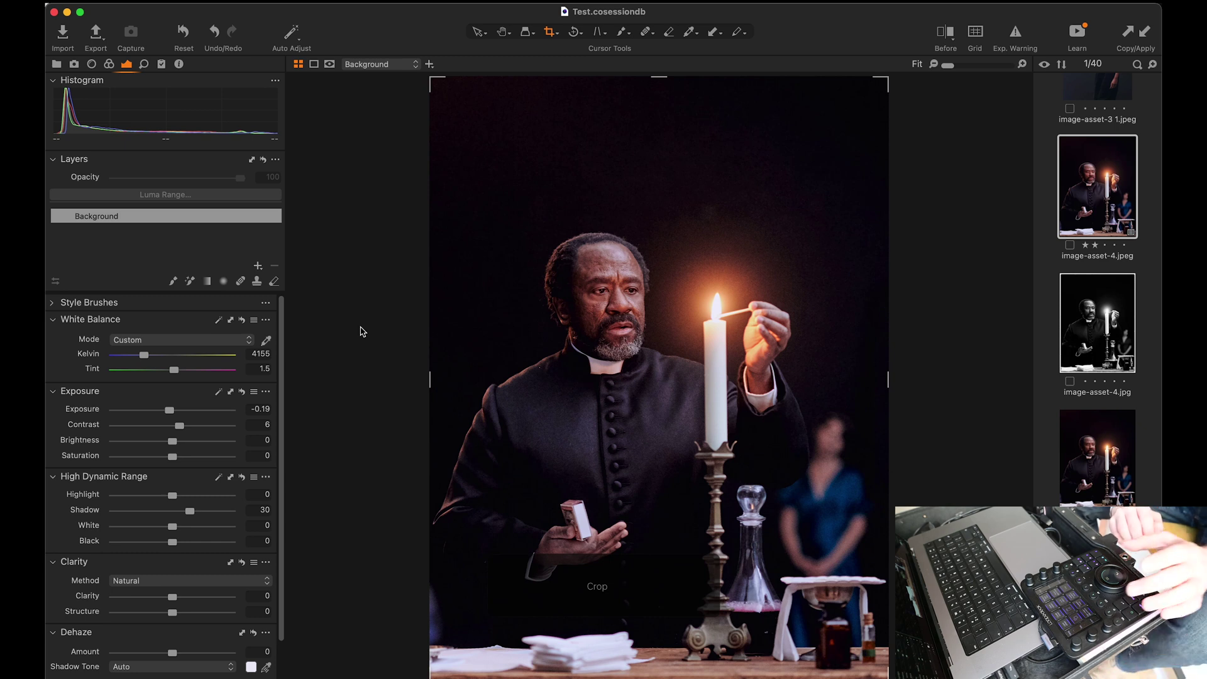
scroll(361, 331, "down", 1)
scroll(361, 331, "up", 2)
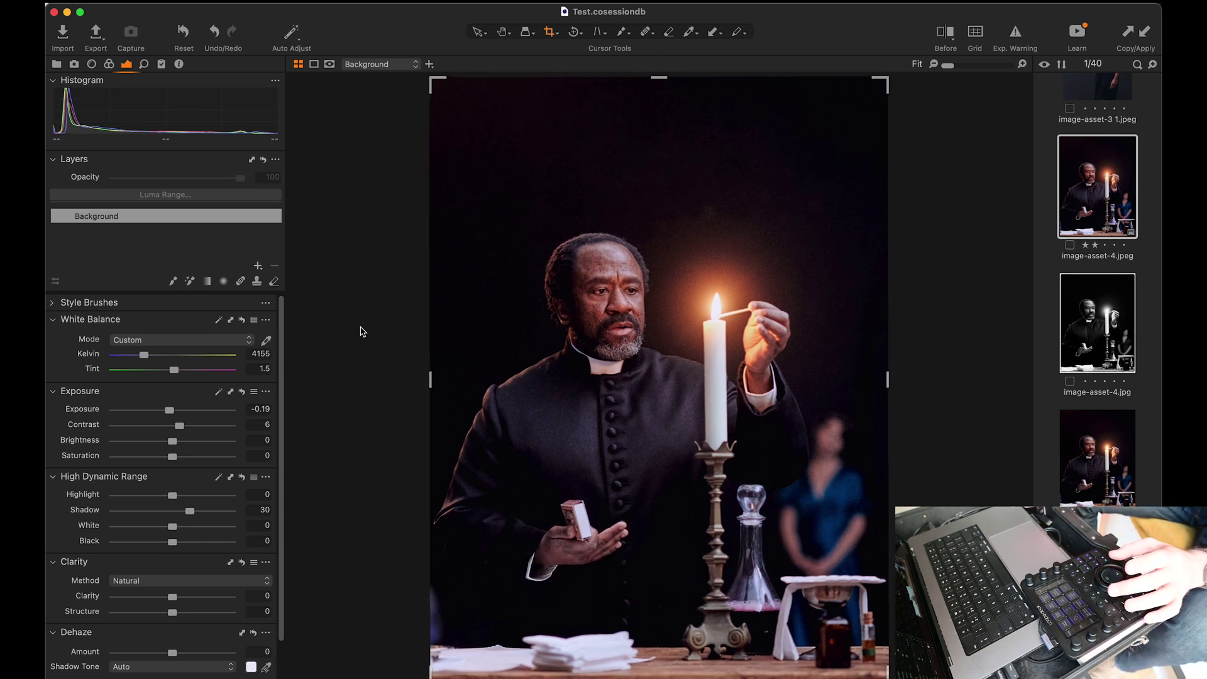
scroll(360, 327, "up", 1)
scroll(360, 327, "down", 1)
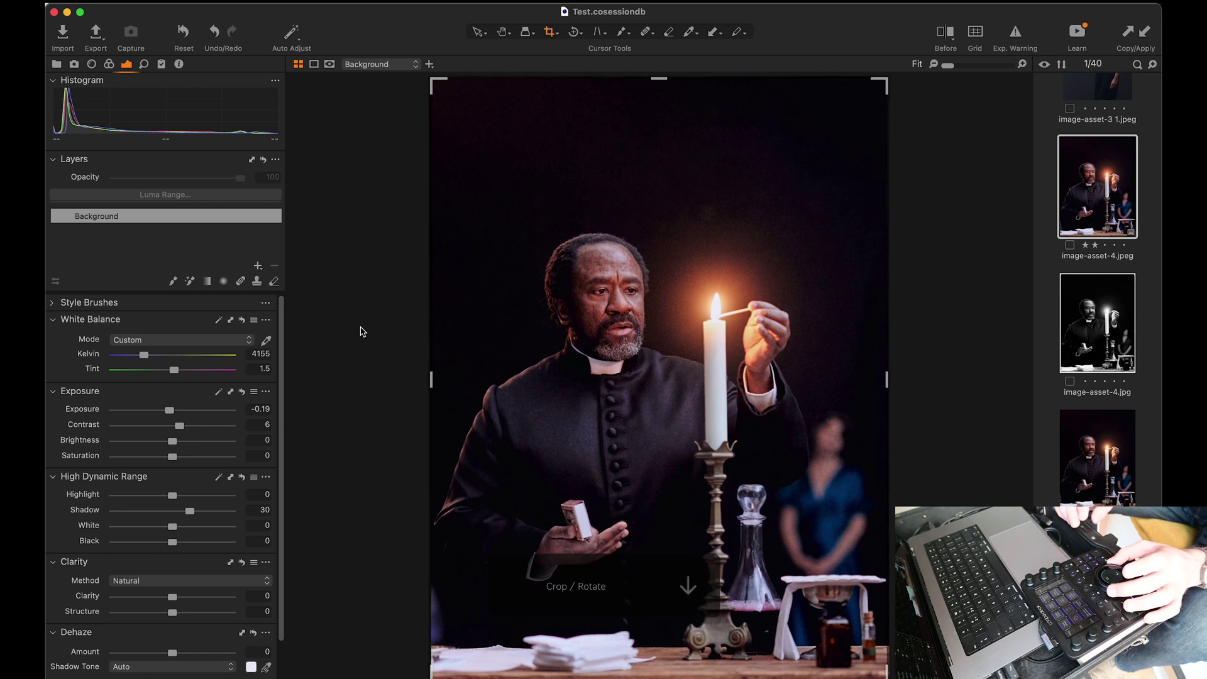
key("h")
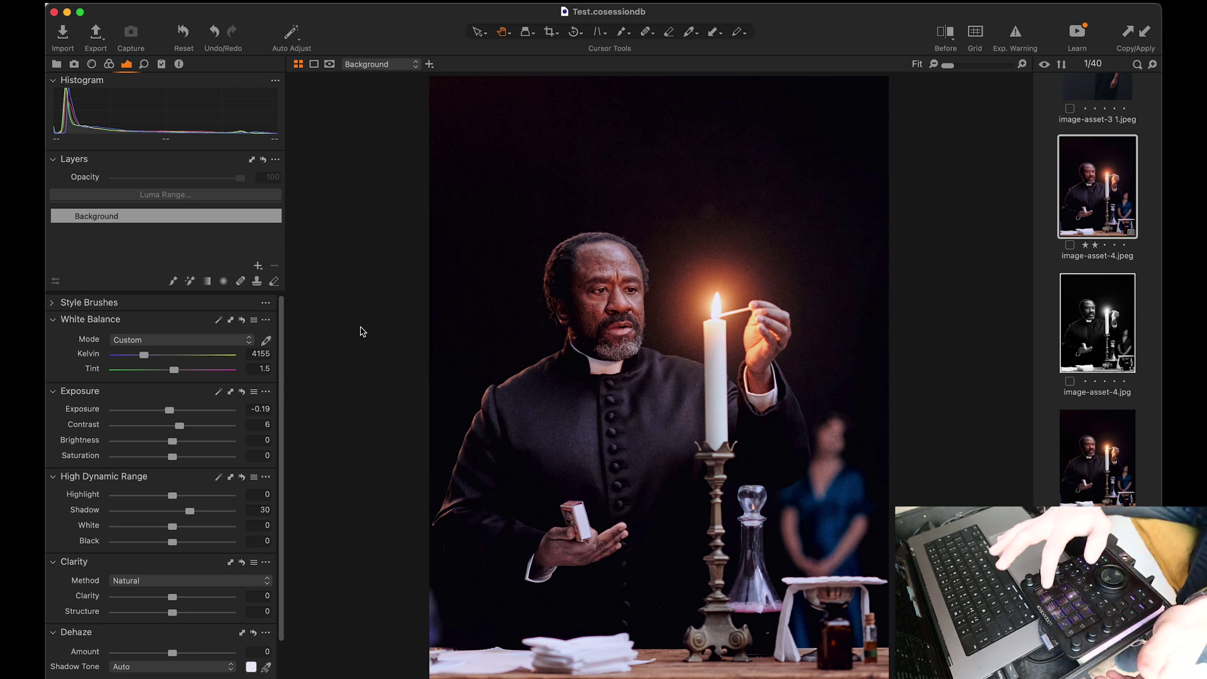
- Compare the portrait in color and monochrome, leaving it converted to black and white
key("super+b")
key("super+b")
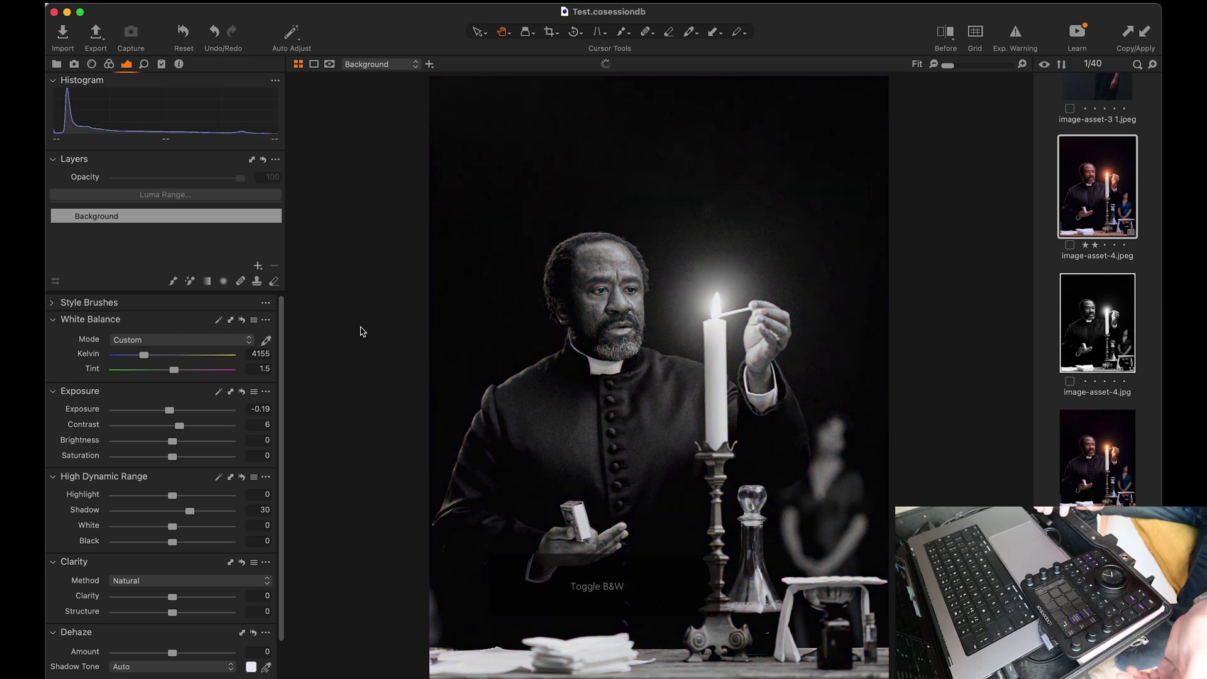
key("super+b")
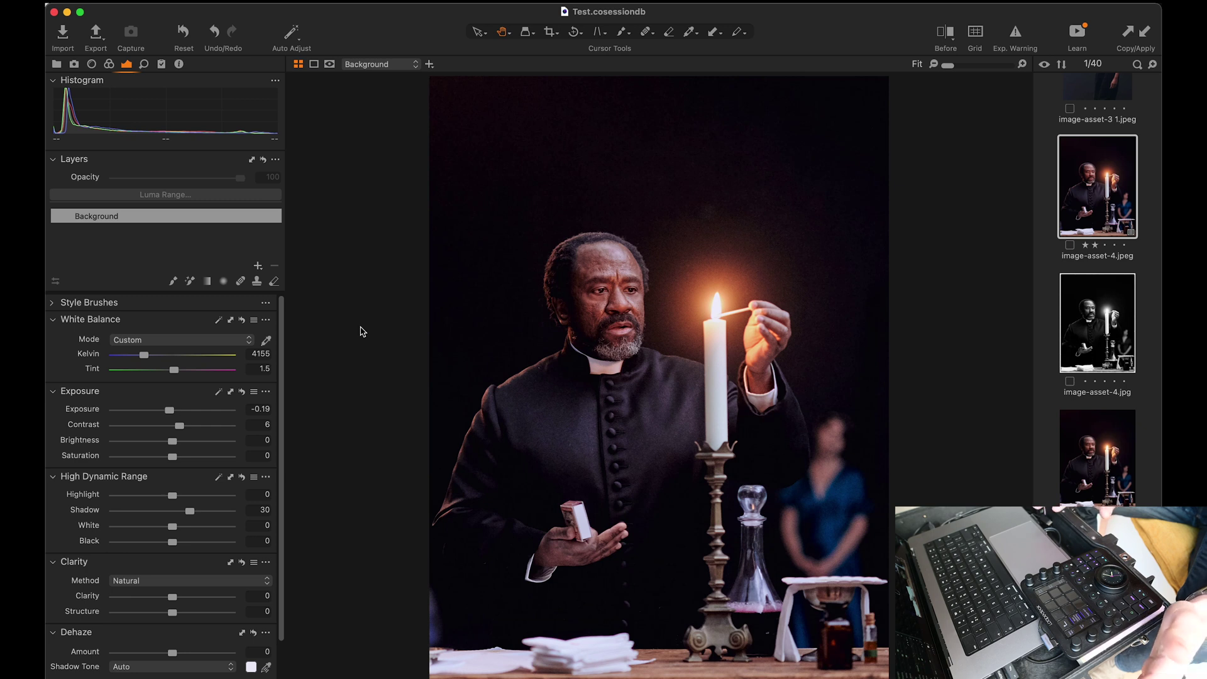
key("super+b")
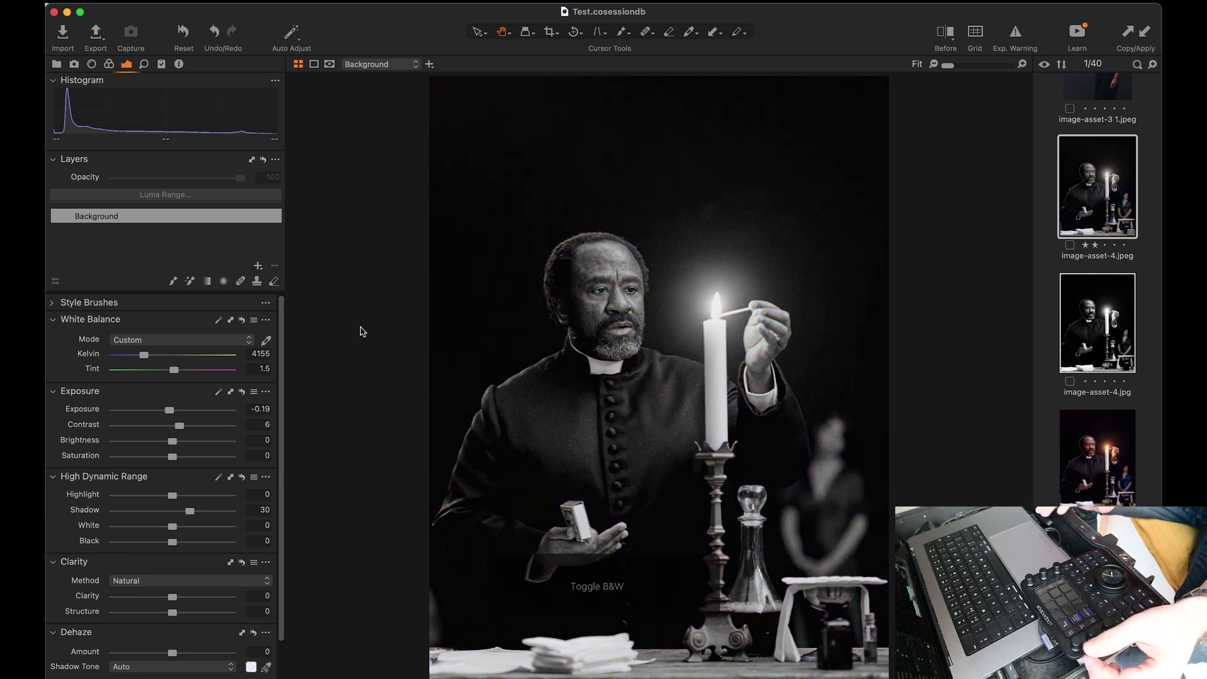
- Set the red sensitivity of the black and white conversion to 21
key("super+alt+4")
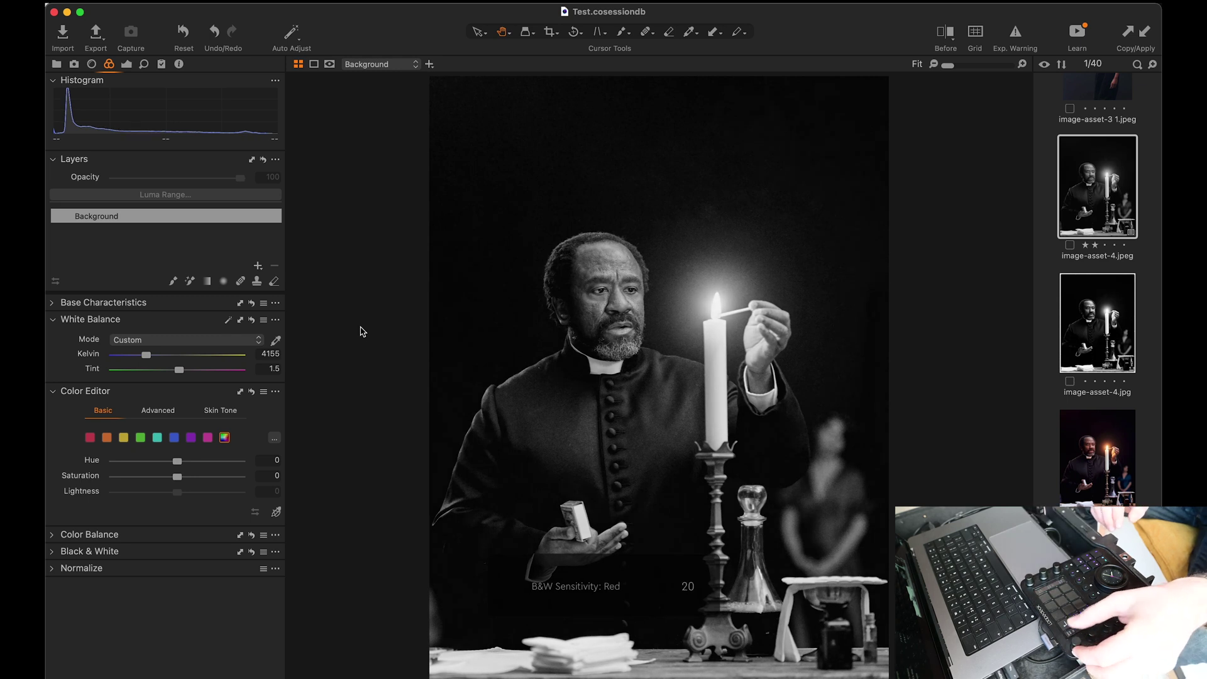
key("Up")
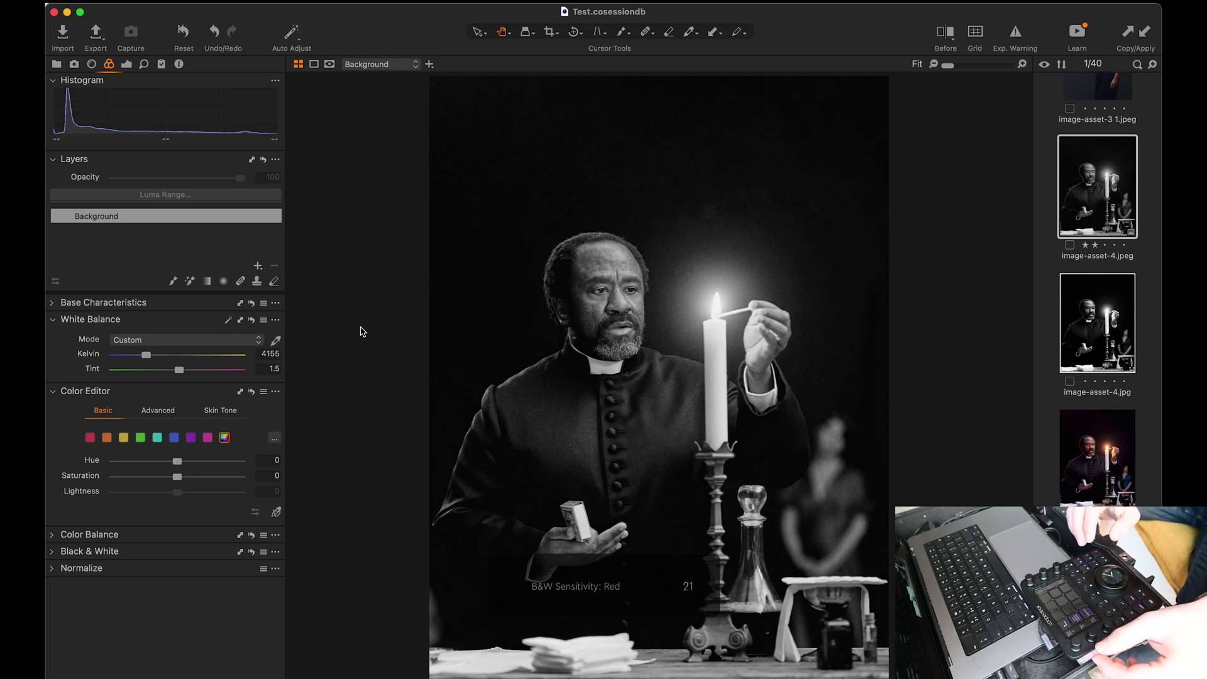
key("Escape")
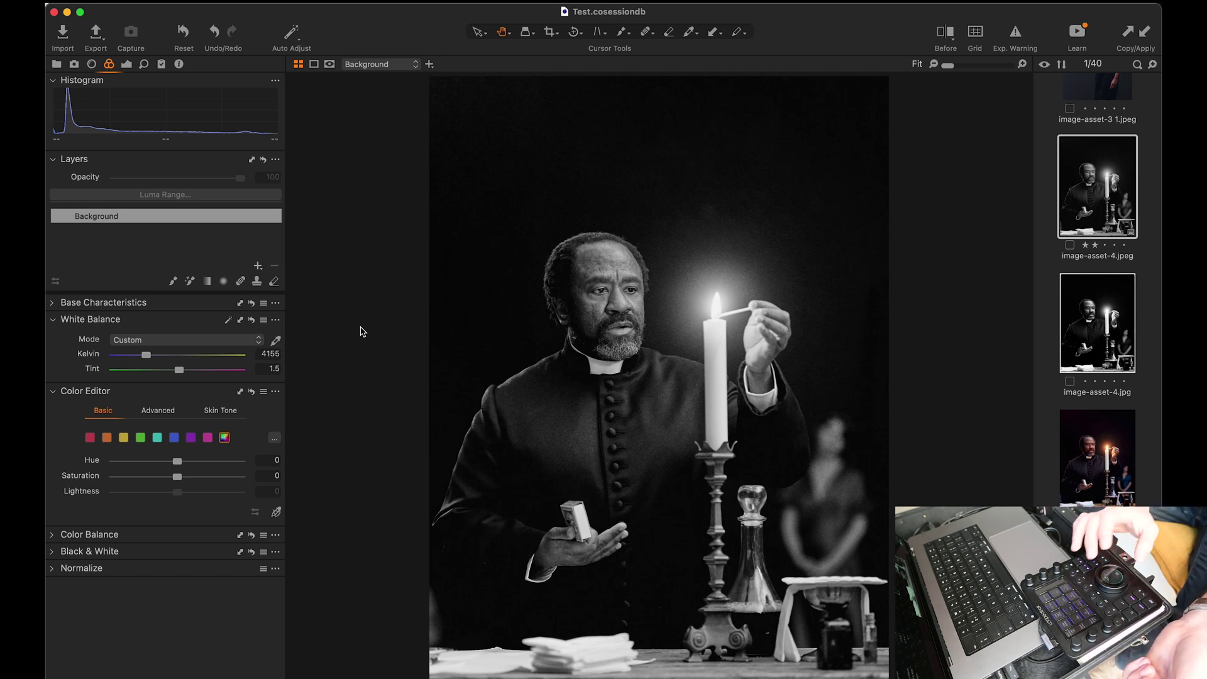
- Browse the neighbouring images, return to image-asset-4.jpeg, and inspect the man's face and candle at 400% before fitting the whole image
key("Right")
key("Right")
key("Right")
key("Right")
key("Right")
key("Right")
key("Left")
key("Left")
key("Left")
key("Left")
key("Left")
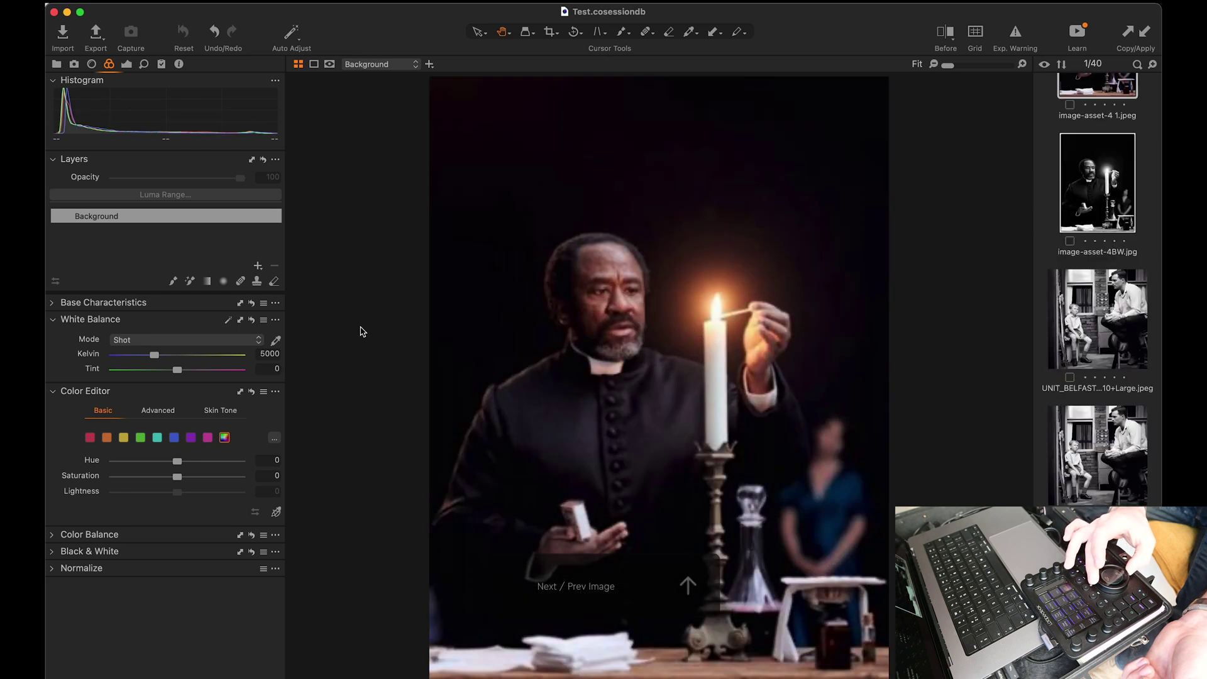
key("Up")
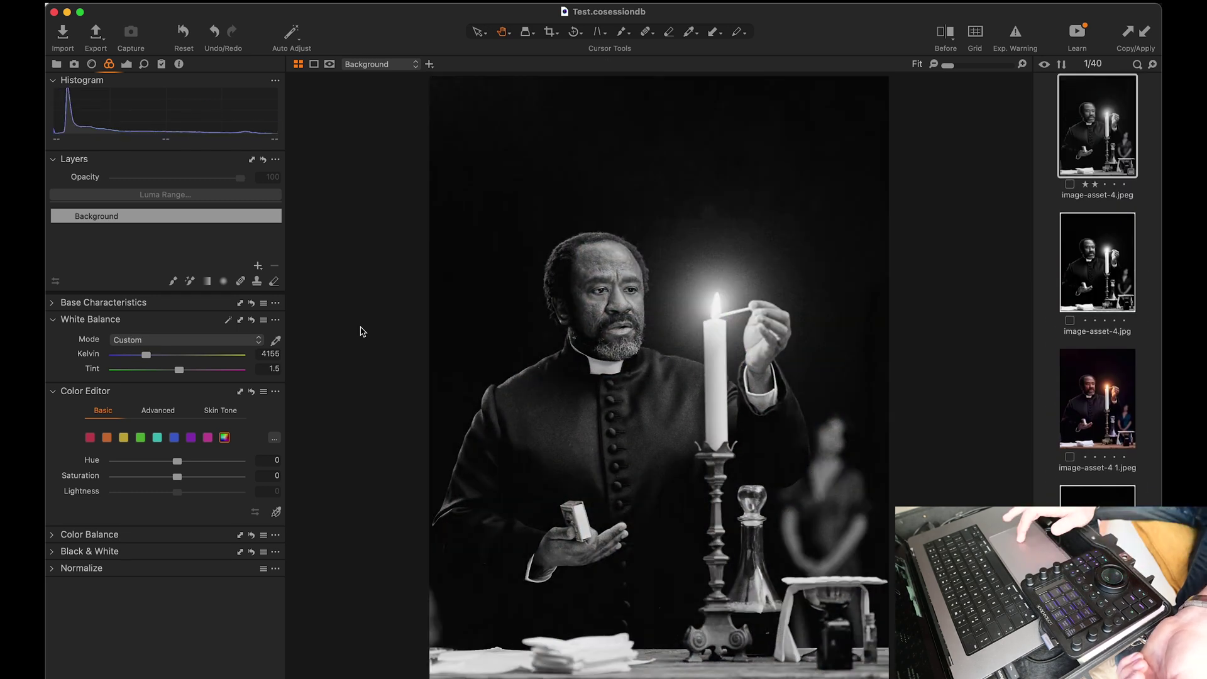
scroll(596, 303, "up", 5)
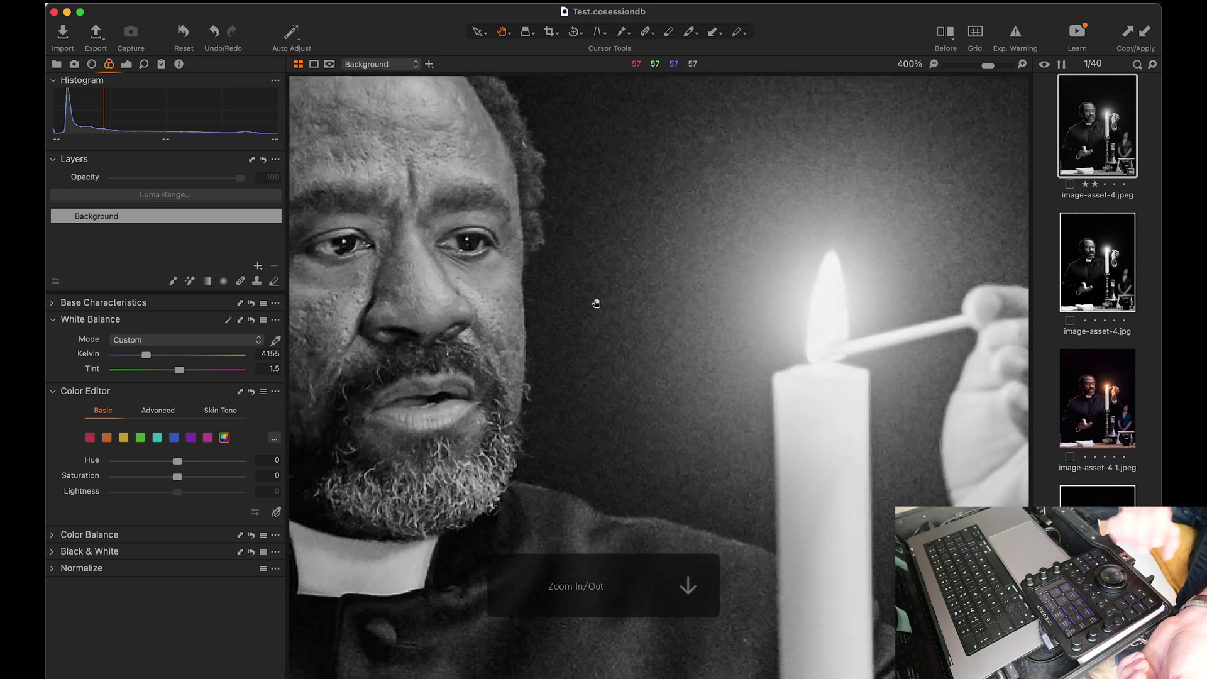
key("super+minus")
key("super+minus")
key("super+minus")
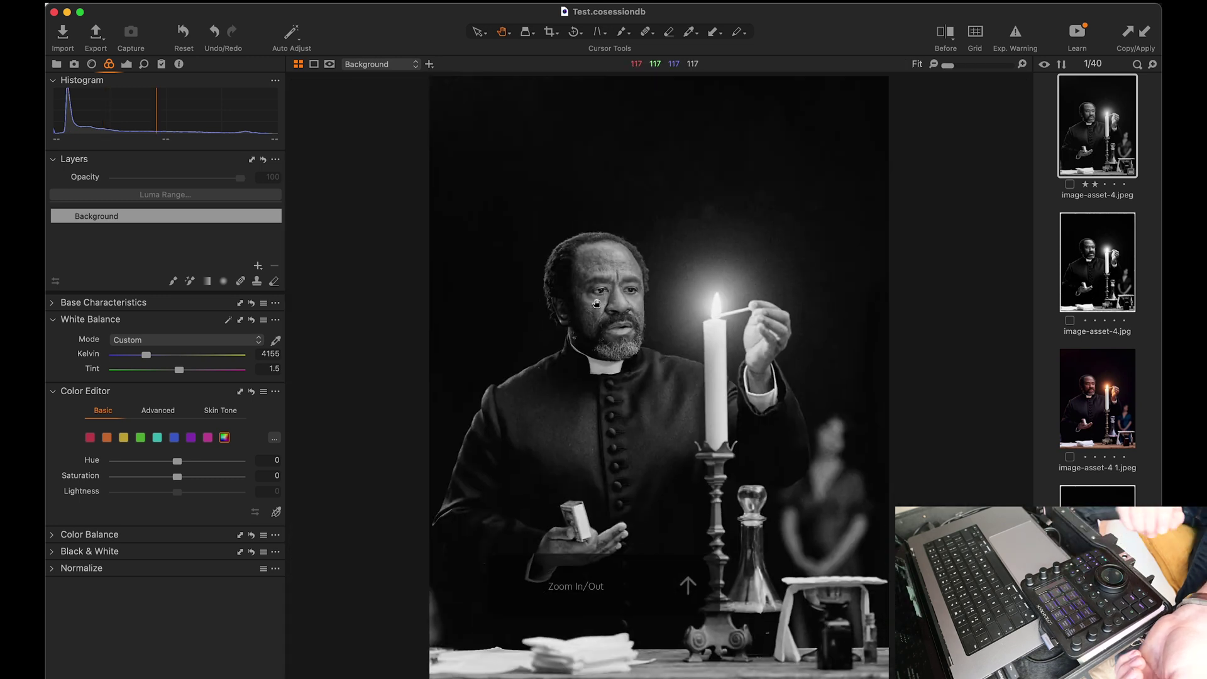